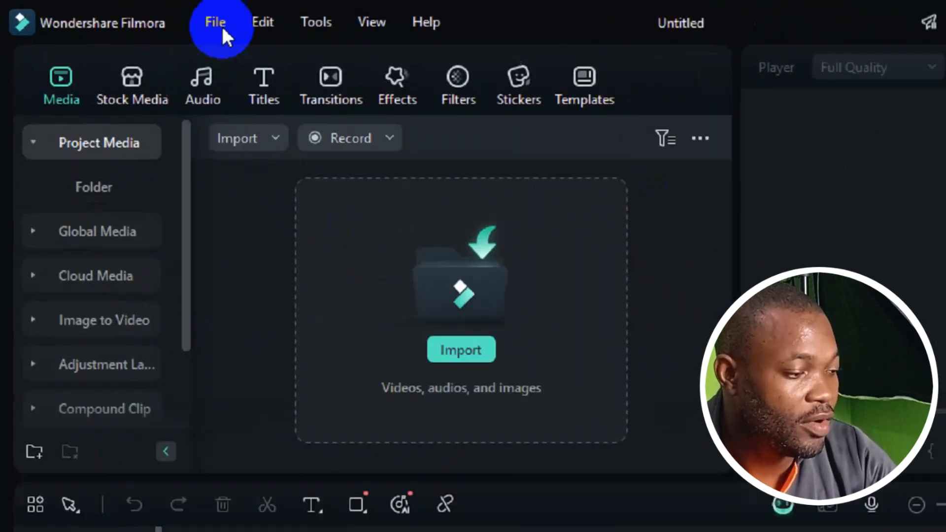
- Open Filmora's Preferences from the File menu
{"action": "left_click", "coordinate": [139, 17]}
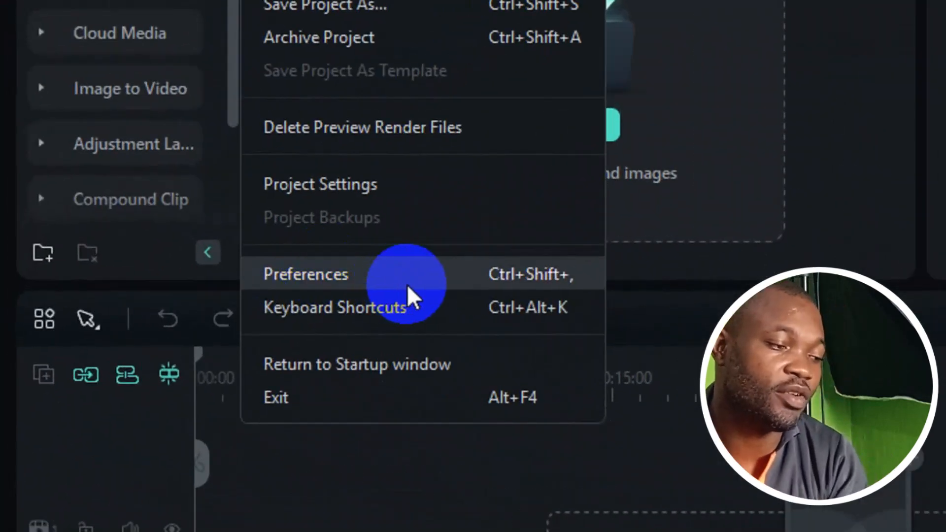
{"action": "left_click", "coordinate": [407, 284]}
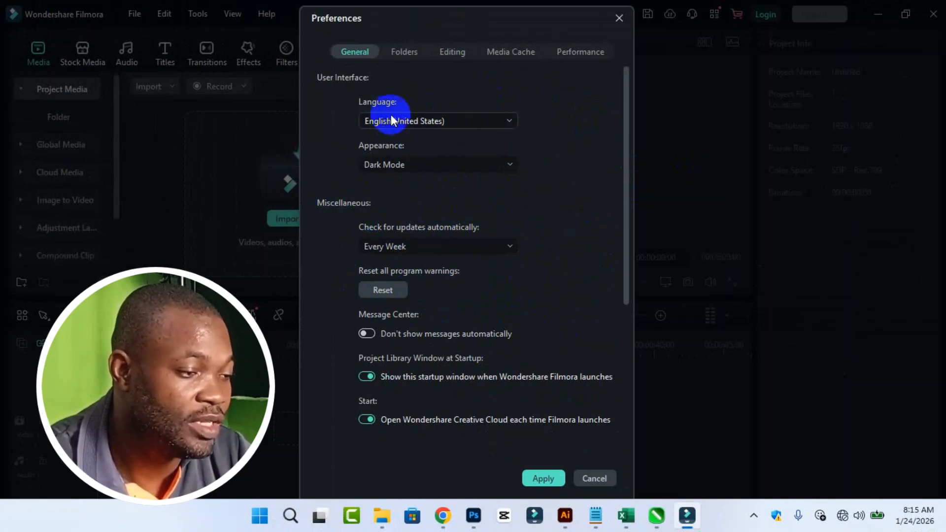
{"action": "left_click", "coordinate": [431, 120]}
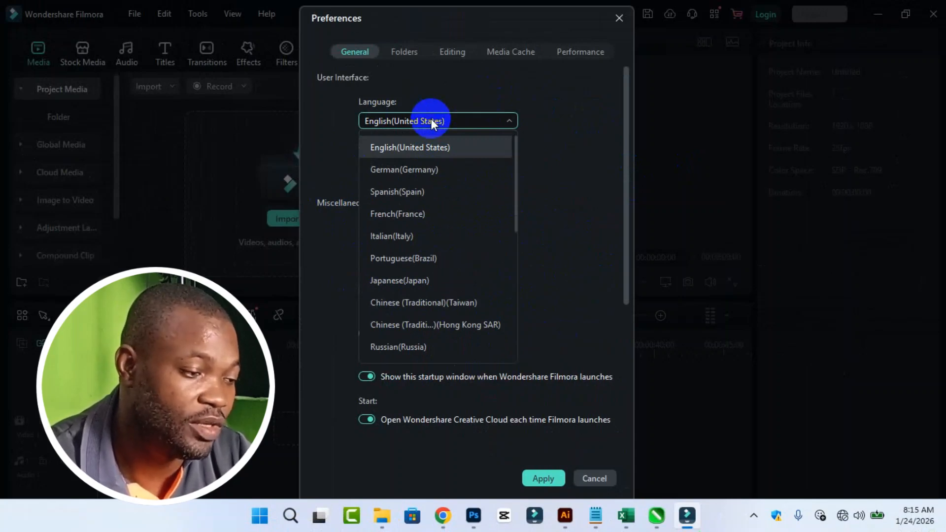
{"action": "scroll", "coordinate": [424, 253], "scroll_direction": "down", "scroll_amount": 5}
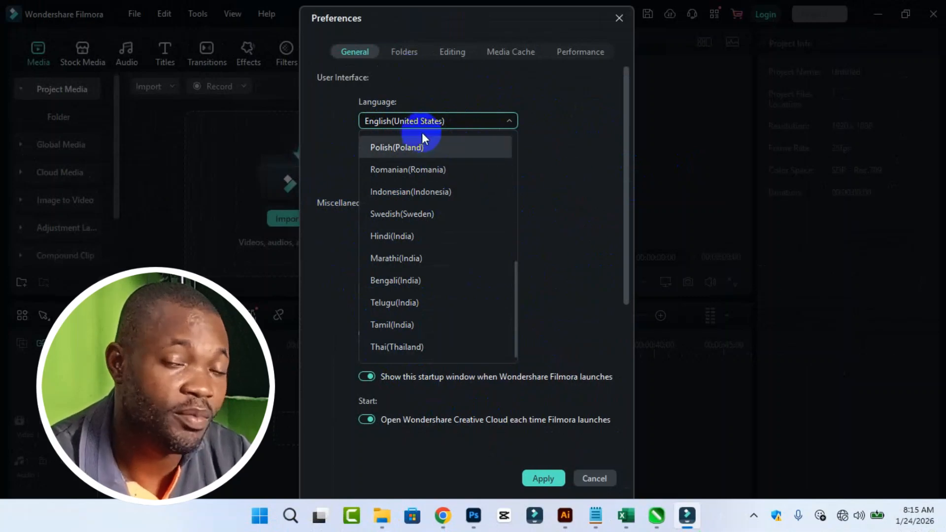
{"action": "left_click", "coordinate": [480, 122]}
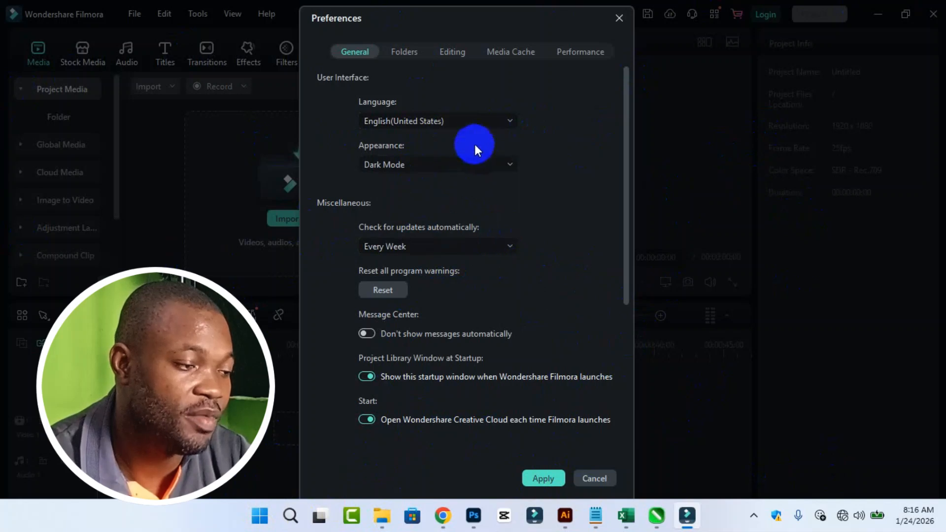
{"action": "left_click", "coordinate": [468, 124]}
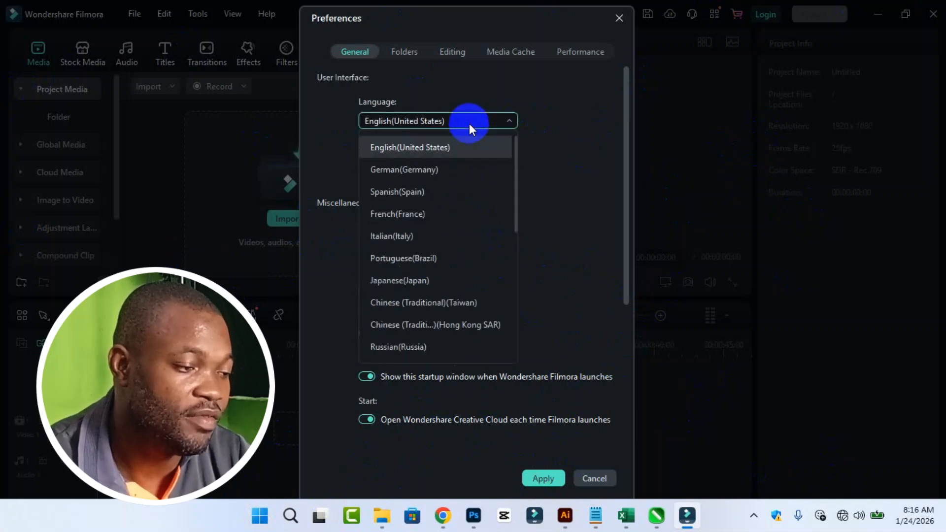
{"action": "left_click", "coordinate": [420, 149]}
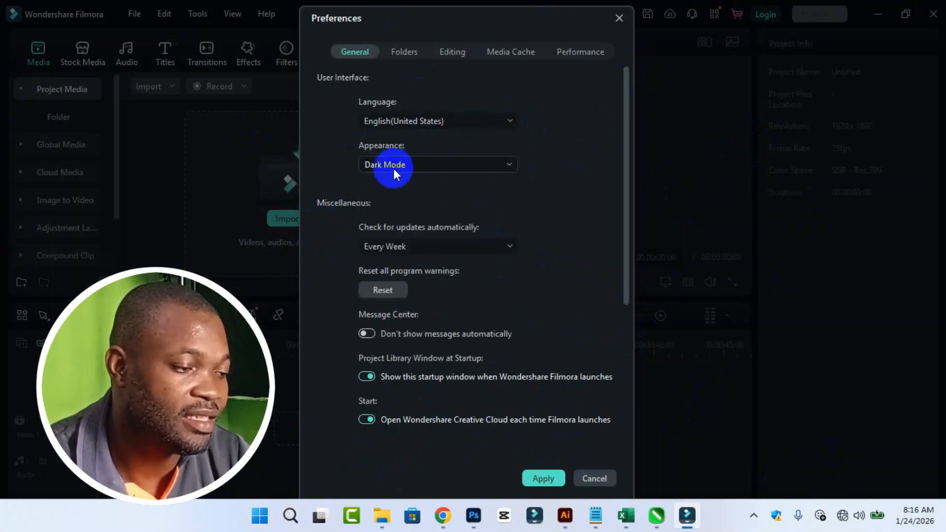
{"action": "left_click", "coordinate": [409, 167]}
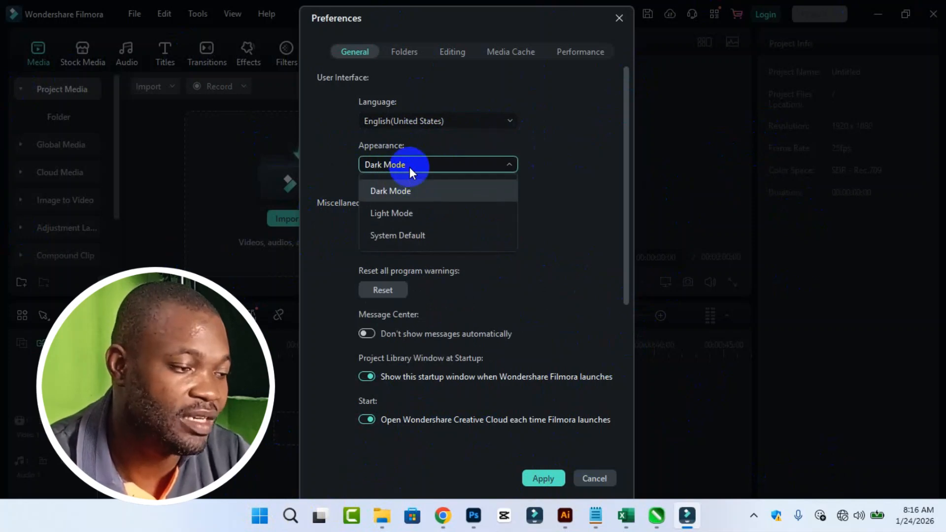
{"action": "left_click", "coordinate": [399, 193]}
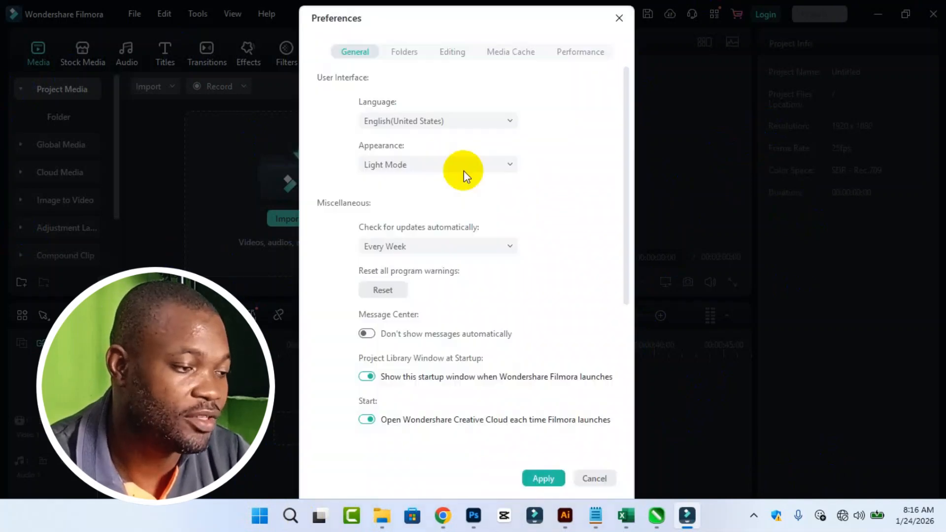
{"action": "left_click", "coordinate": [463, 171]}
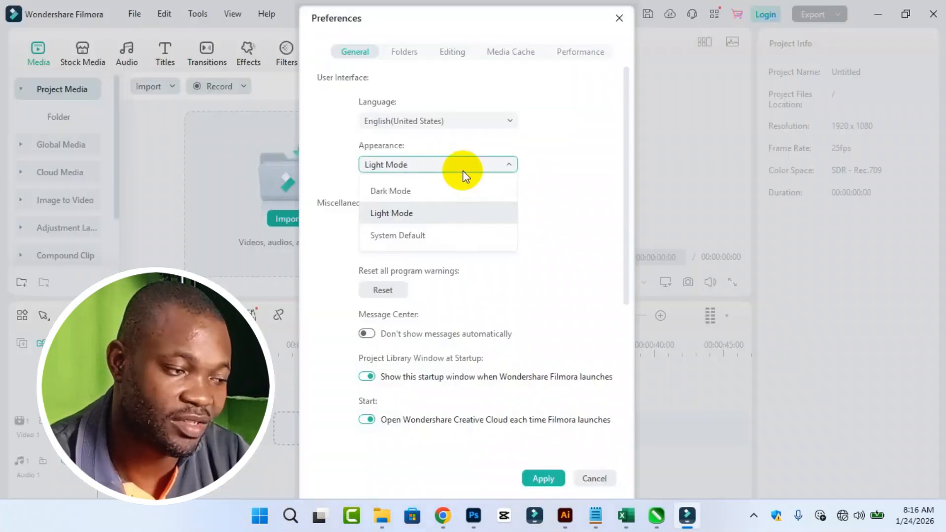
{"action": "left_click", "coordinate": [439, 213]}
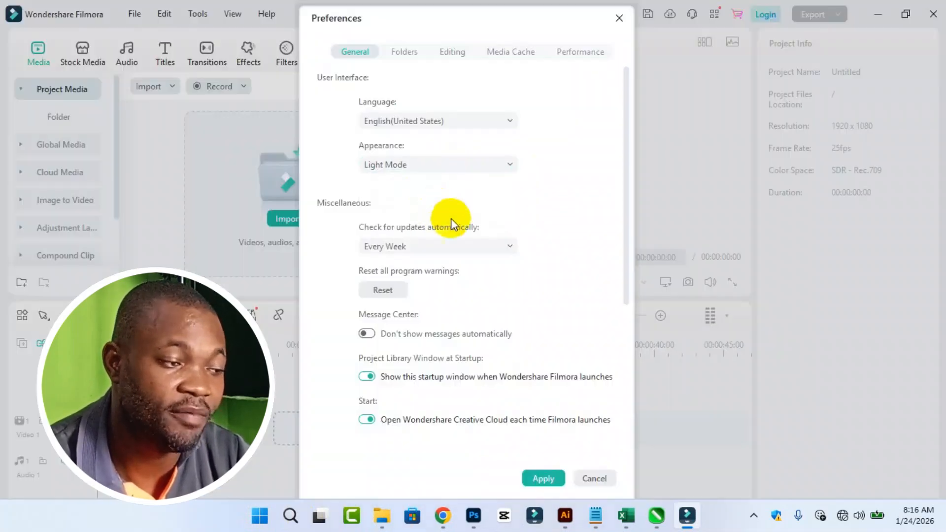
{"action": "left_click", "coordinate": [484, 166]}
{"action": "left_click", "coordinate": [421, 184]}
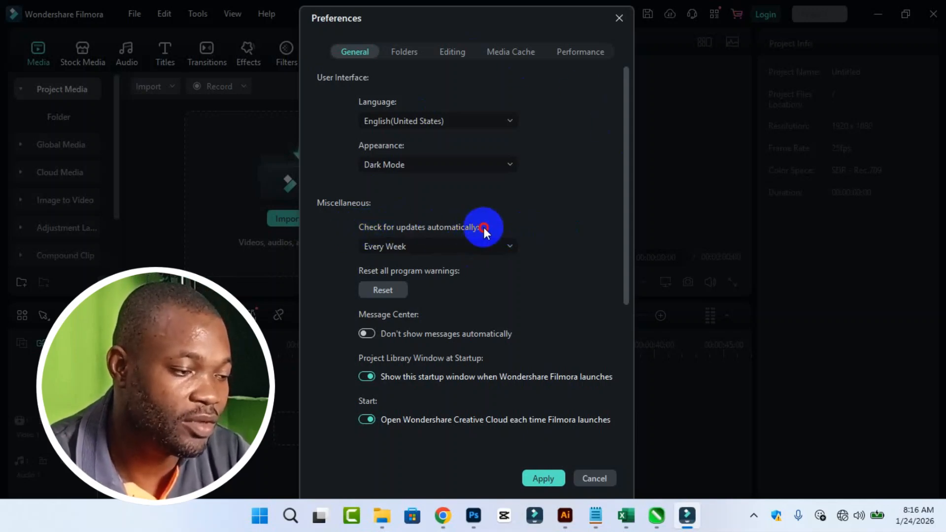
- Keep update checks at Every Week and stop Creative Cloud opening when Filmora launches
{"action": "left_click", "coordinate": [501, 244]}
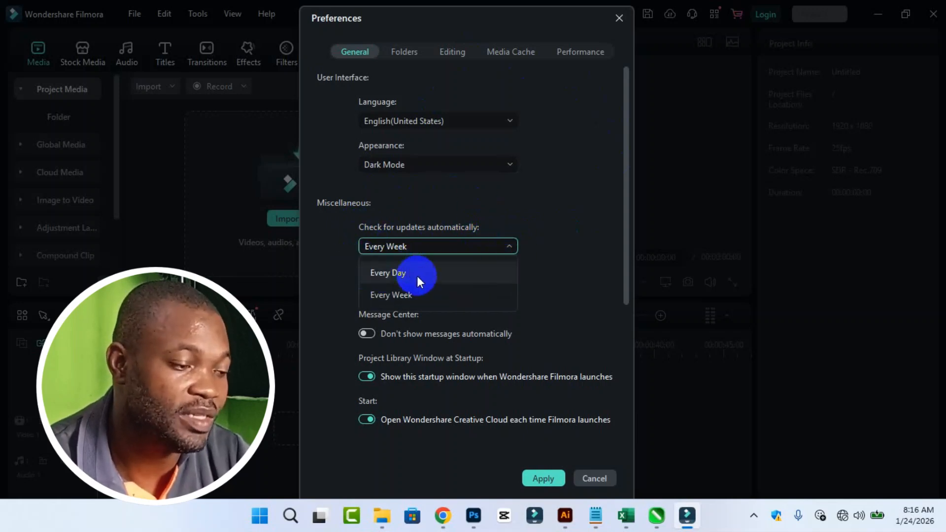
{"action": "left_click", "coordinate": [410, 296]}
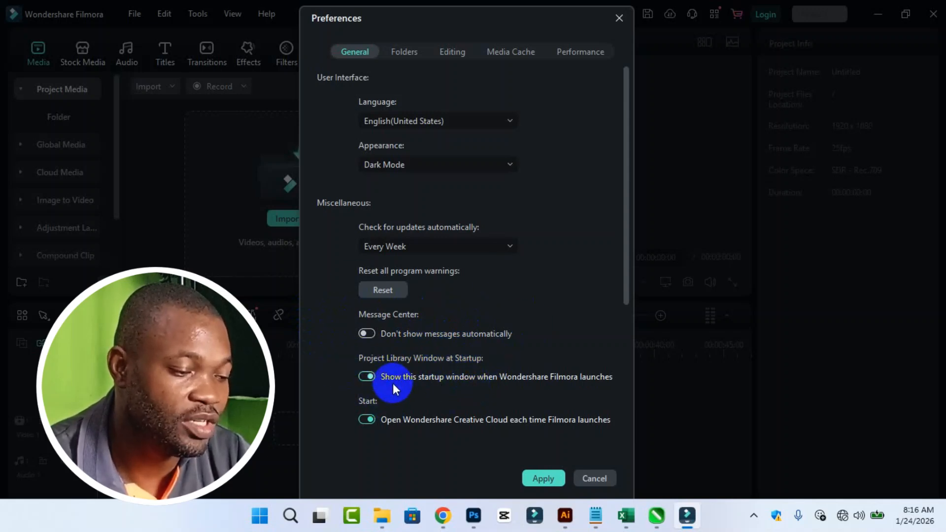
{"action": "left_click", "coordinate": [368, 418]}
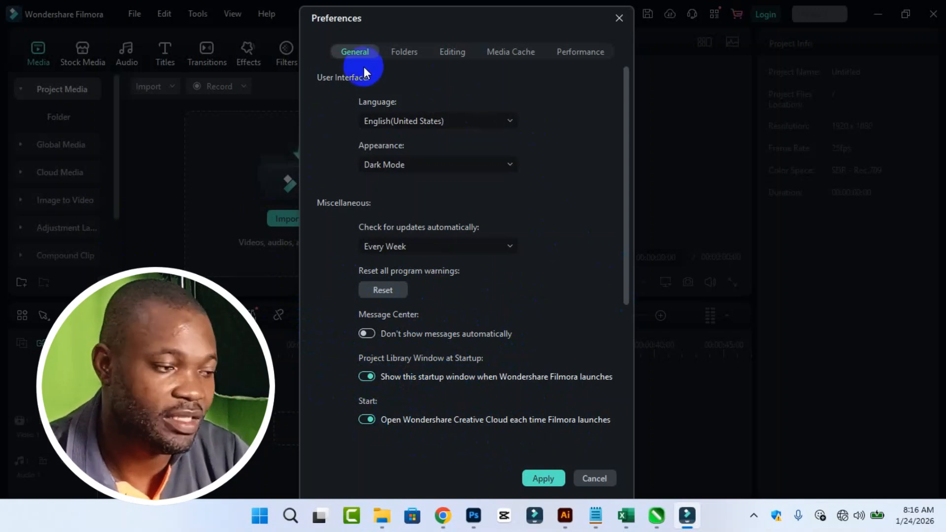
{"action": "left_click", "coordinate": [409, 53]}
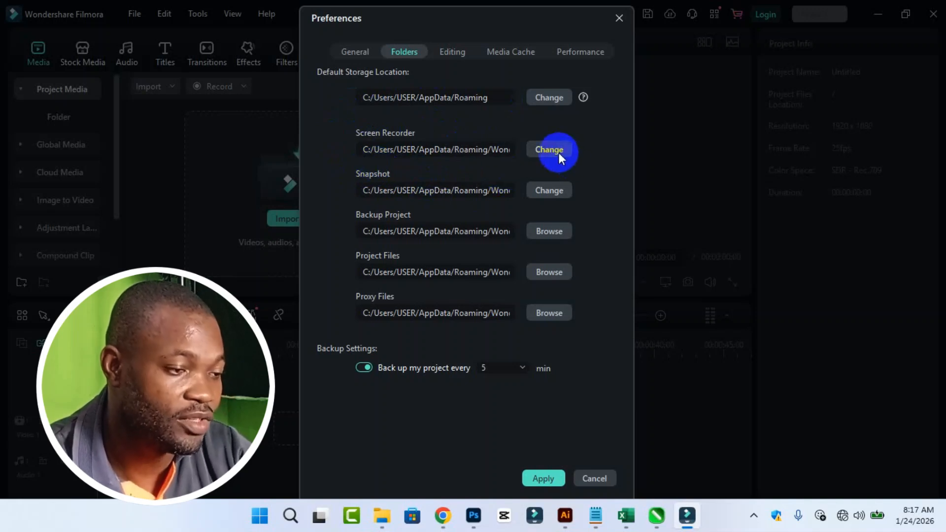
- Start changing the Screen Recorder save folder on the Folders tab
{"action": "left_click", "coordinate": [558, 152]}
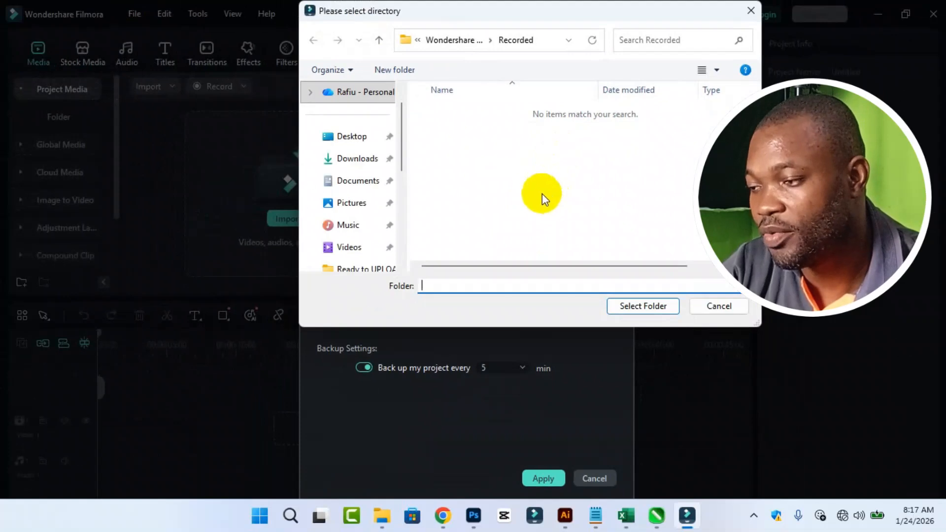
- Point the Screen Recorder save location to the 'recording' folder on the Desktop
{"action": "left_click", "coordinate": [350, 144]}
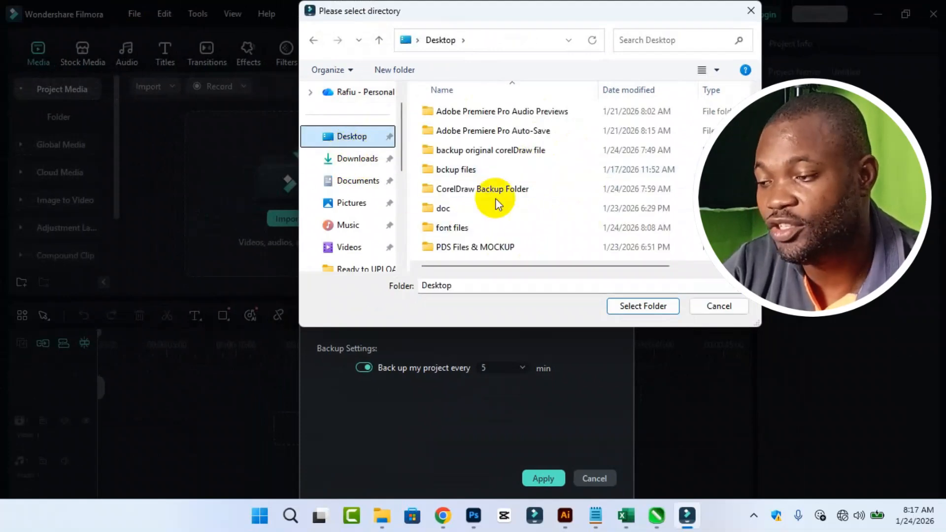
{"action": "scroll", "coordinate": [532, 237], "scroll_direction": "down", "scroll_amount": 1}
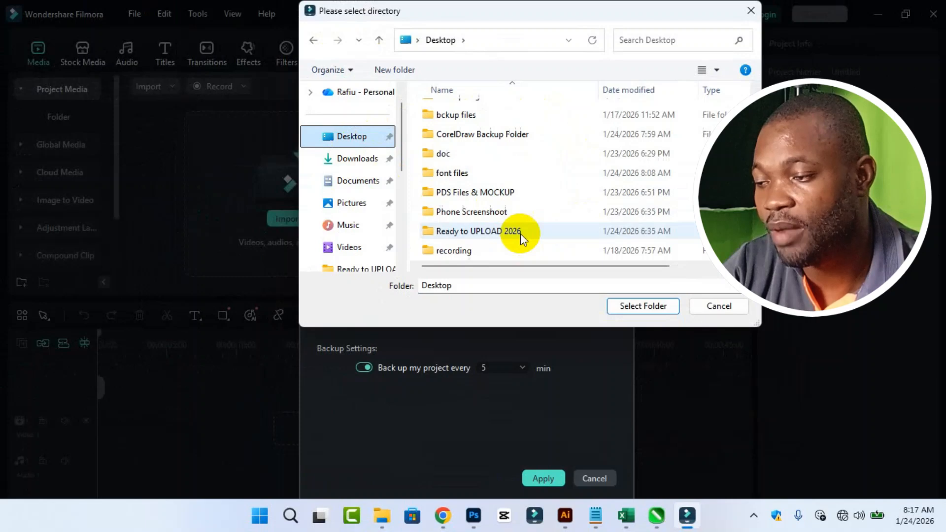
{"action": "scroll", "coordinate": [520, 234], "scroll_direction": "down", "scroll_amount": 1}
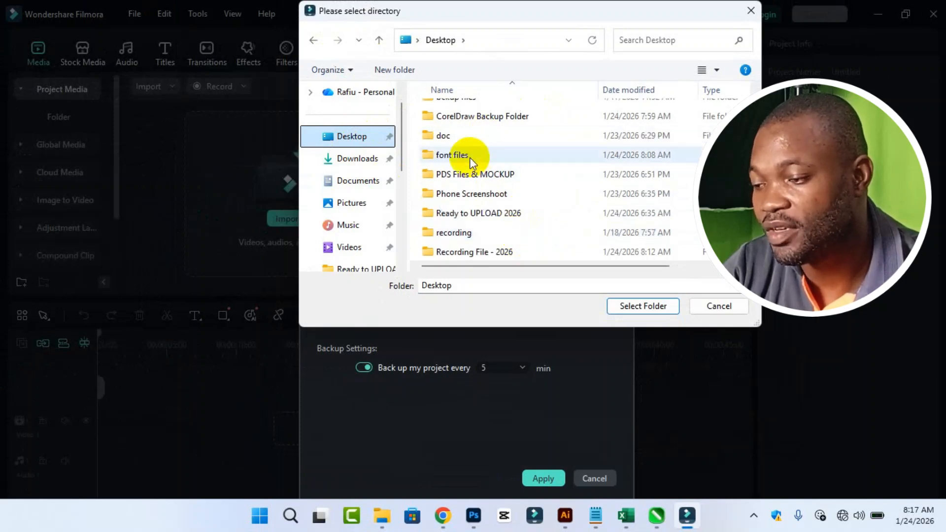
{"action": "left_click", "coordinate": [513, 239]}
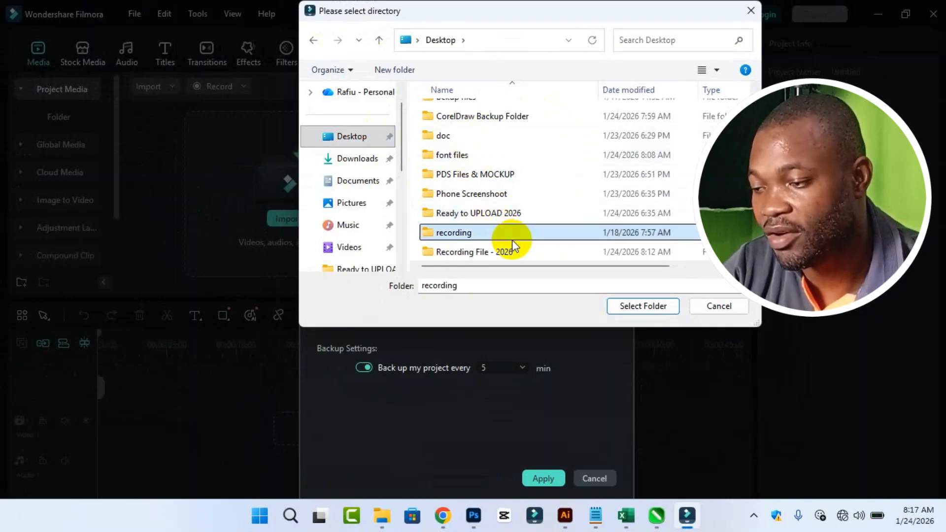
{"action": "left_click", "coordinate": [623, 305]}
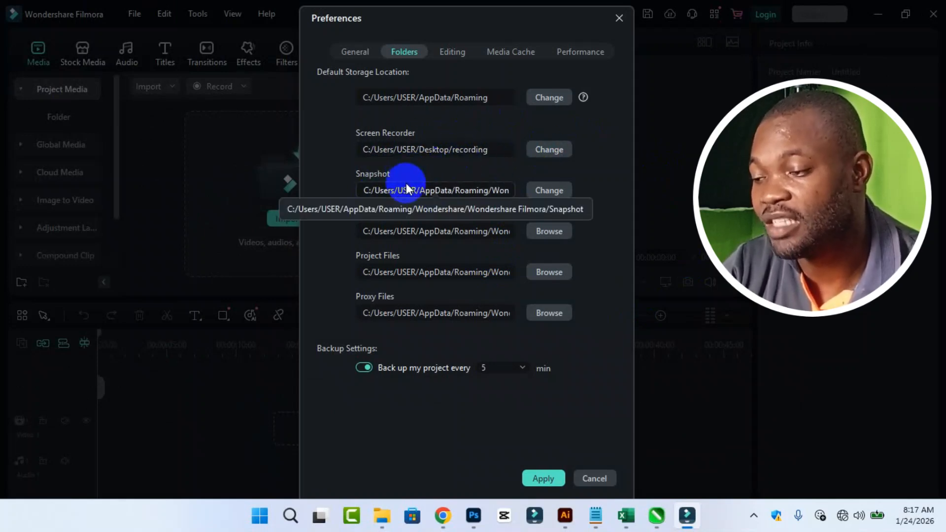
{"action": "left_click", "coordinate": [563, 189]}
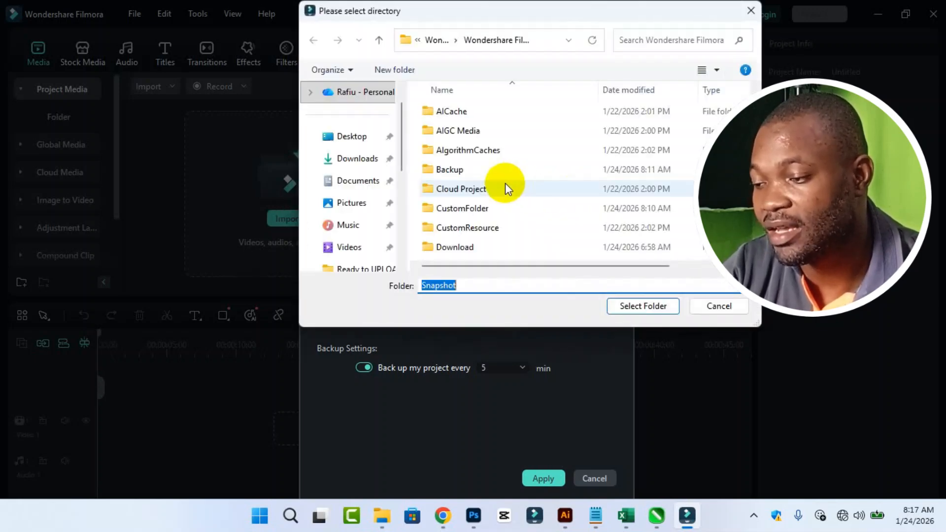
- Set the Snapshot save location to the Desktop 'doc' folder
{"action": "left_click", "coordinate": [361, 140]}
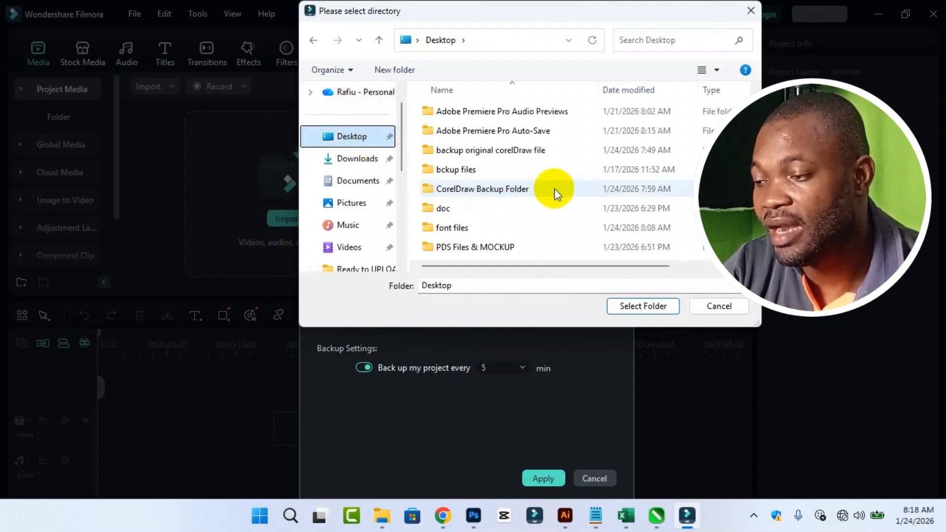
{"action": "scroll", "coordinate": [554, 190], "scroll_direction": "down", "scroll_amount": 2}
{"action": "left_click", "coordinate": [459, 140]}
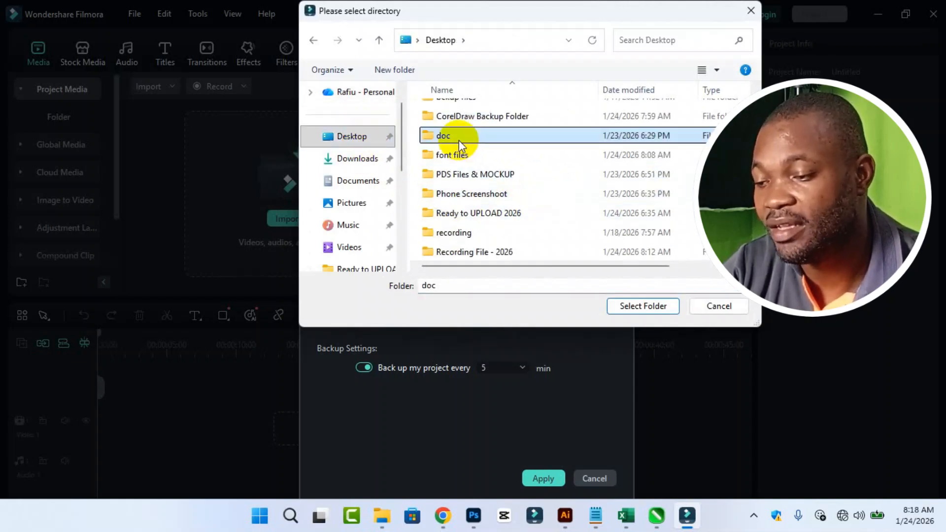
{"action": "left_click", "coordinate": [636, 305]}
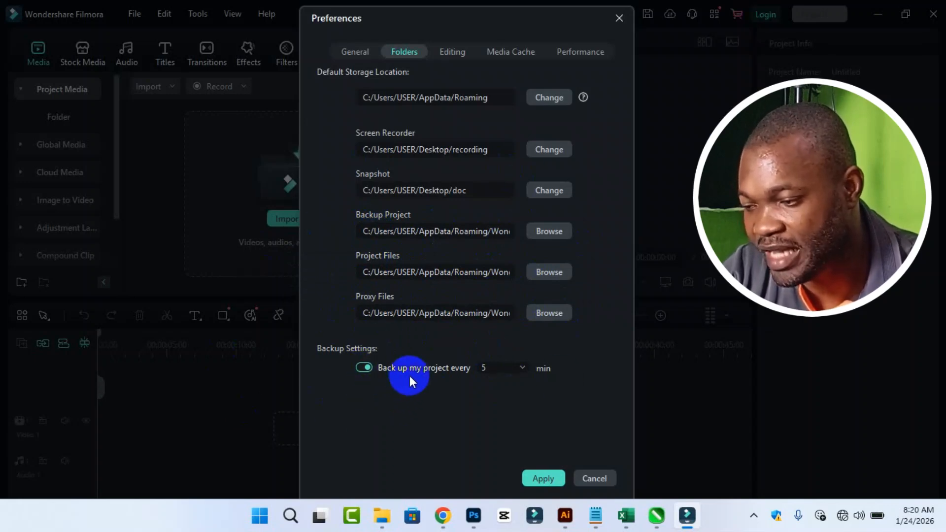
- Change the project backup interval from 5 min to every 1 min
{"action": "left_click", "coordinate": [520, 369]}
{"action": "left_click", "coordinate": [511, 394]}
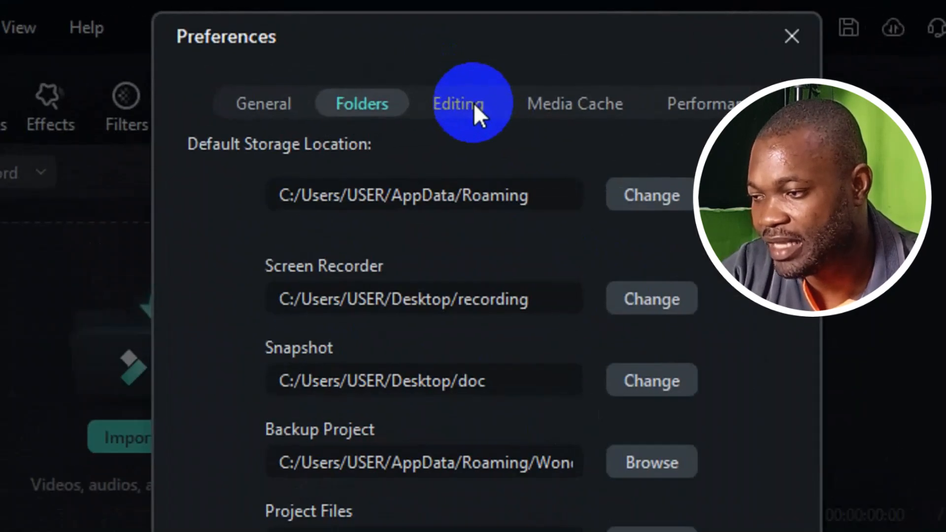
{"action": "left_click", "coordinate": [460, 52]}
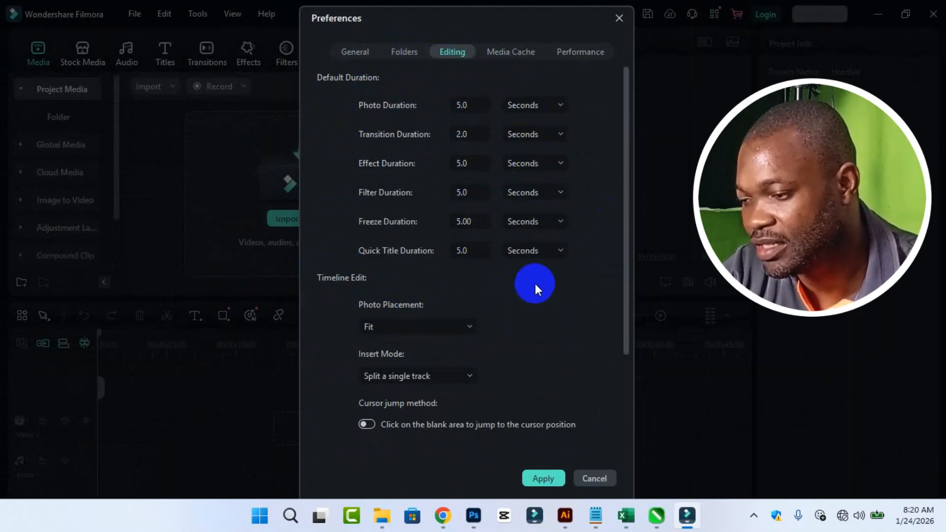
- Keep Fit photo placement and single-track insert splitting, and enable jumping to clicked blank timeline spots
{"action": "left_click", "coordinate": [403, 327]}
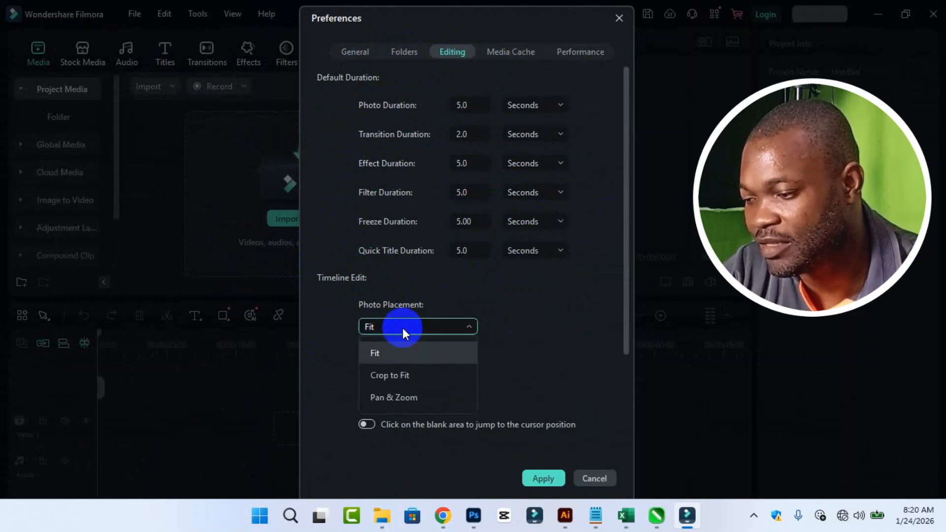
{"action": "left_click", "coordinate": [397, 353]}
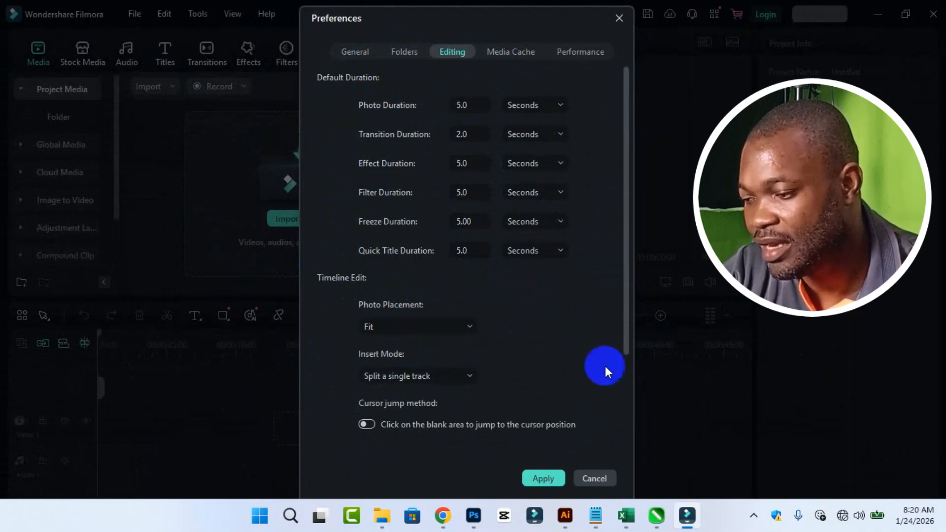
{"action": "left_click", "coordinate": [476, 381]}
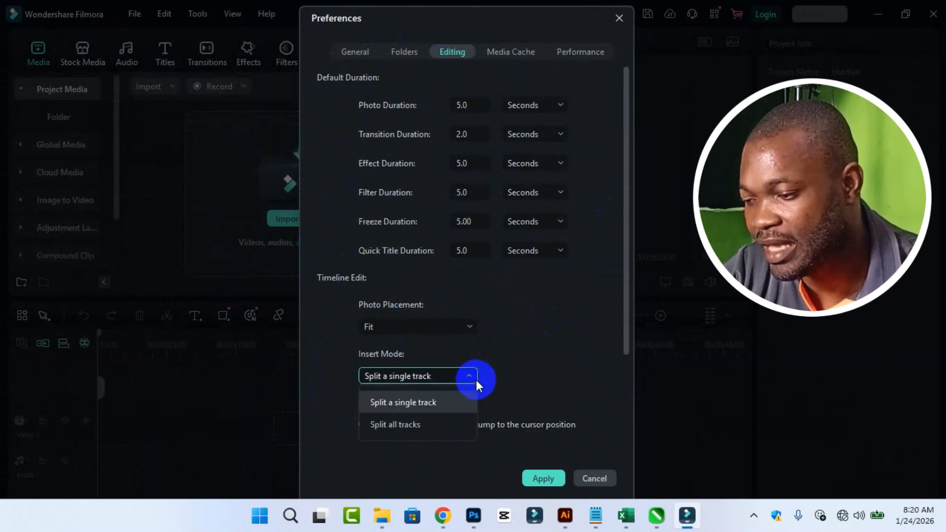
{"action": "left_click", "coordinate": [466, 400]}
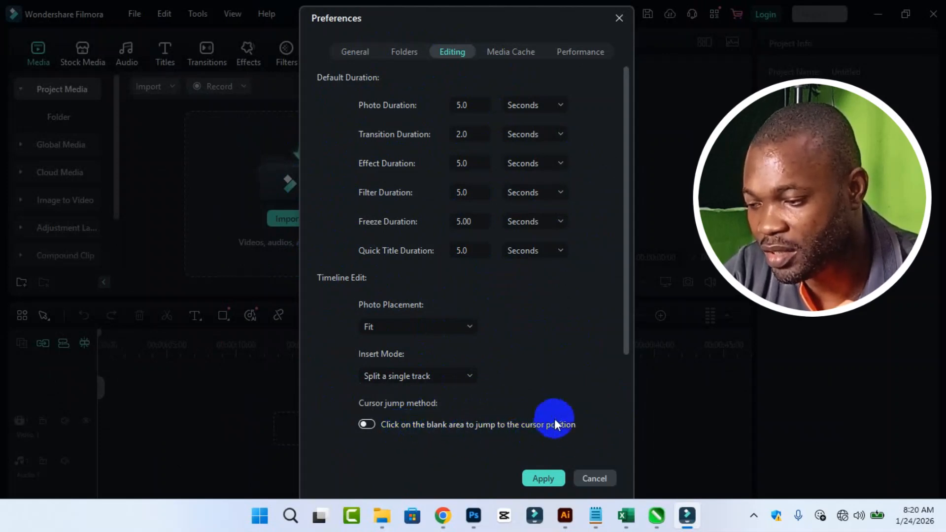
{"action": "left_click", "coordinate": [377, 424]}
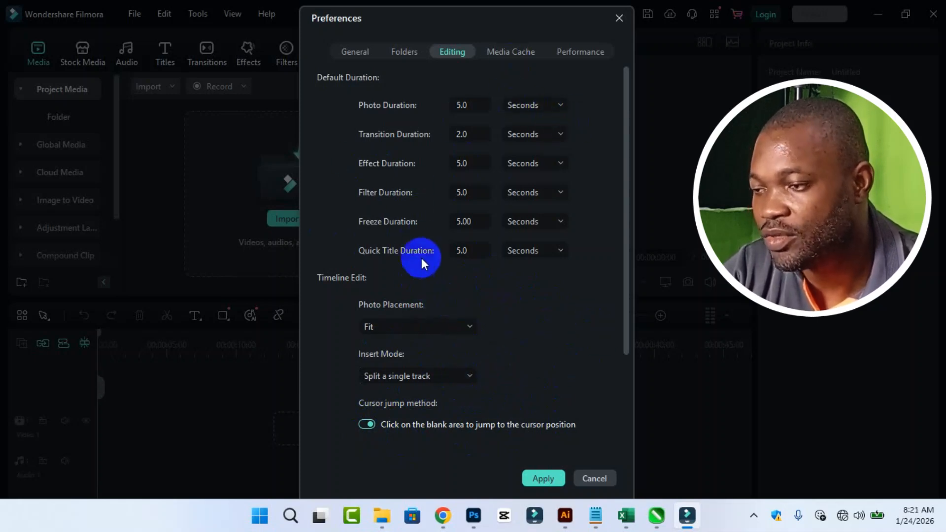
{"action": "left_click", "coordinate": [520, 52]}
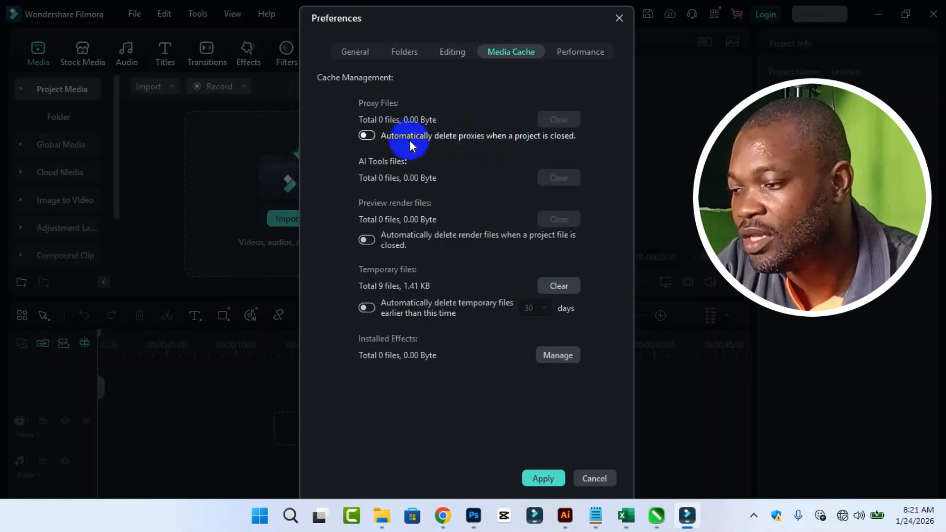
- Enable auto-deletion of proxies and old temporary files, leaving render-file auto-deletion off
{"action": "left_click", "coordinate": [372, 135]}
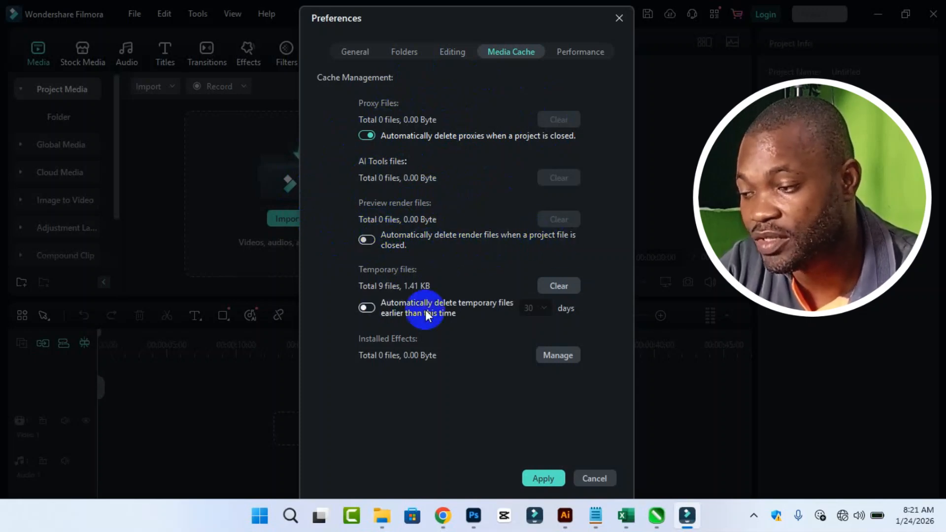
{"action": "left_click", "coordinate": [366, 240]}
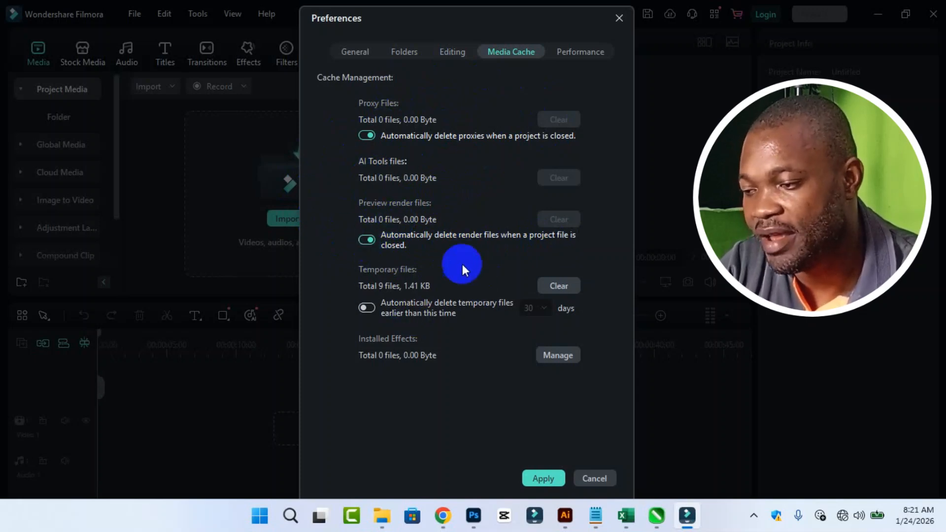
{"action": "left_click", "coordinate": [365, 244]}
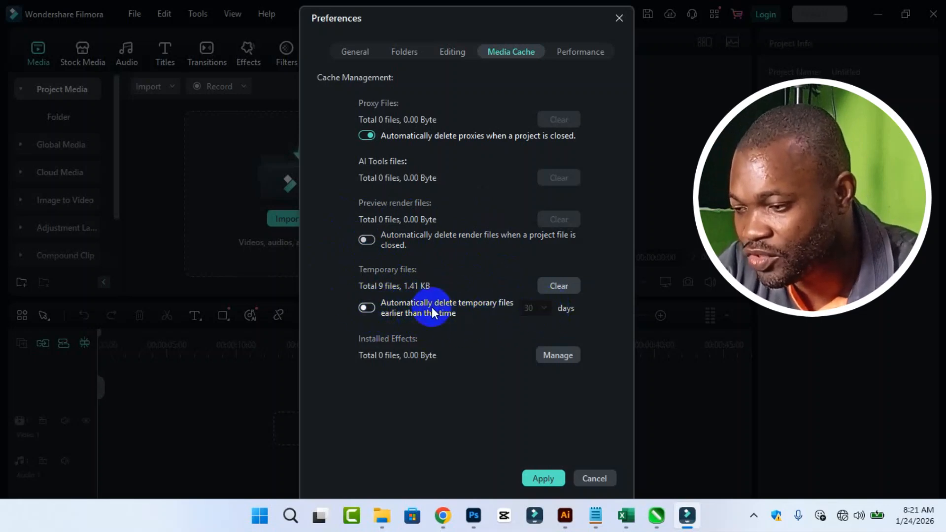
{"action": "left_click", "coordinate": [367, 308]}
- Set the temporary-file auto-deletion age limit to 60 days
{"action": "left_click", "coordinate": [543, 308]}
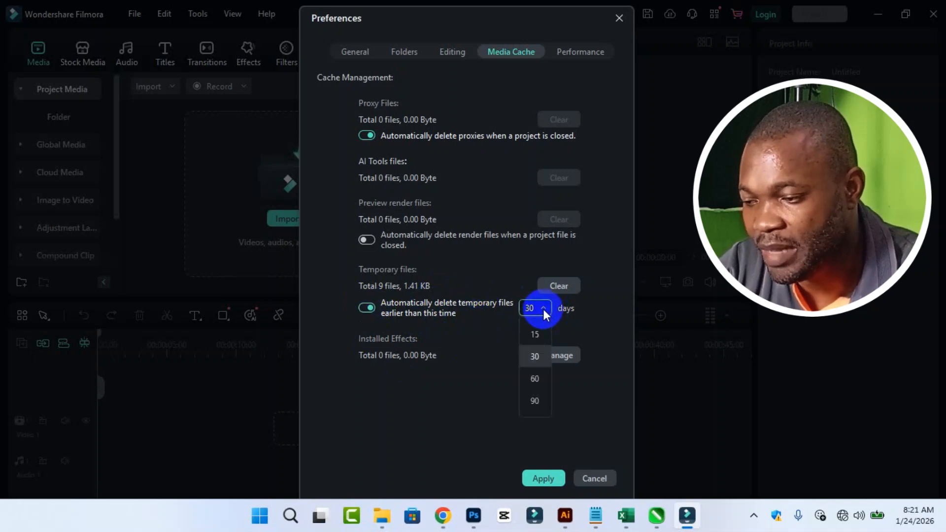
{"action": "left_click", "coordinate": [535, 379]}
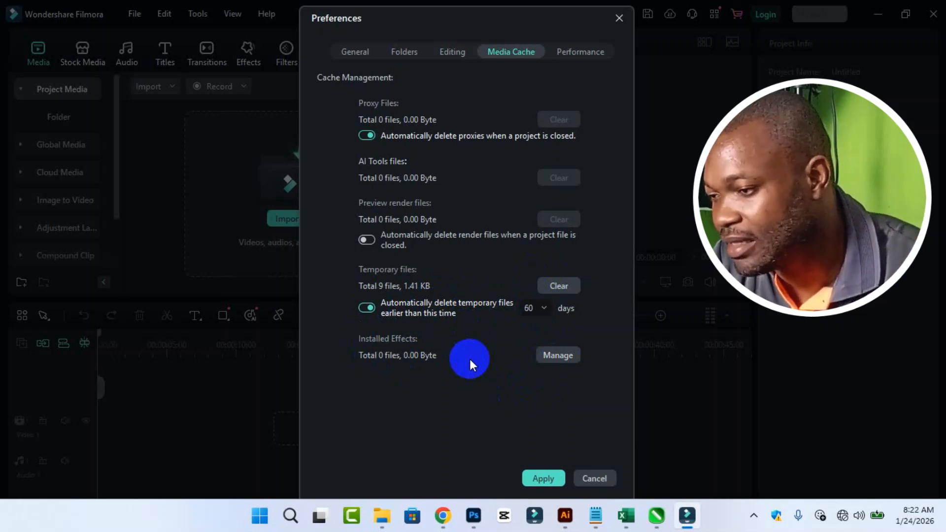
{"action": "left_click", "coordinate": [541, 306]}
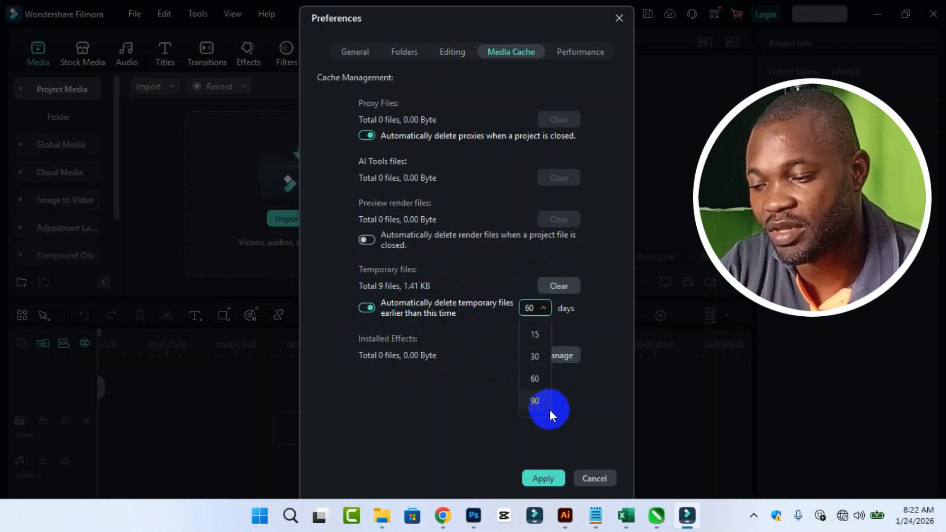
{"action": "left_click", "coordinate": [540, 376]}
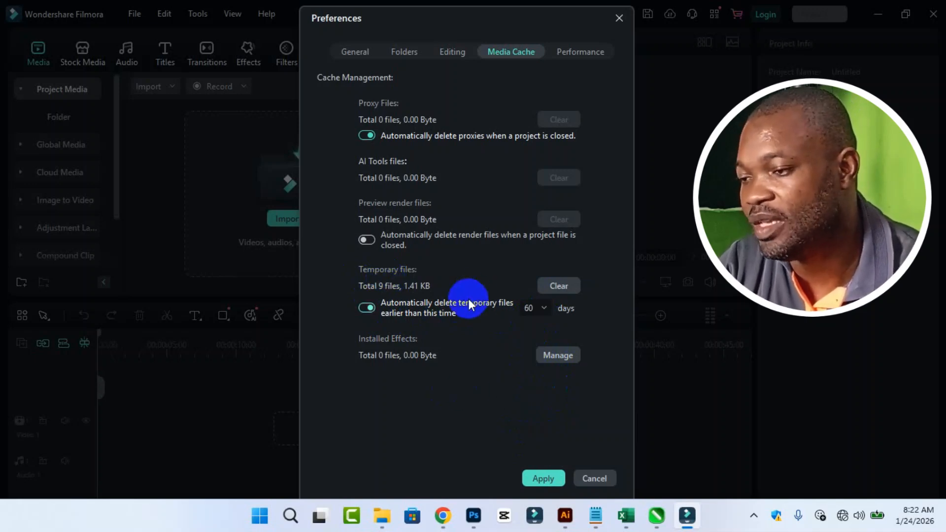
- On Performance, enable hardware acceleration for rendering, playback and video decoding
{"action": "left_click", "coordinate": [584, 53]}
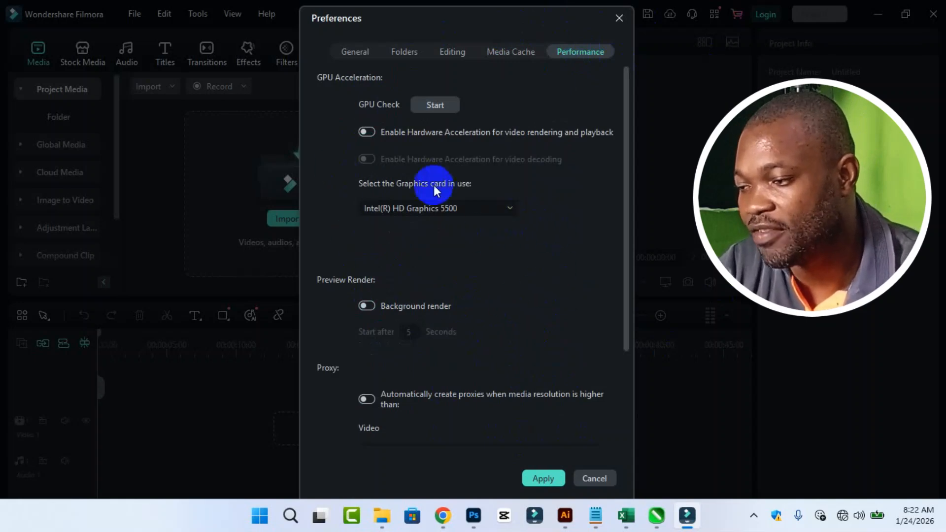
{"action": "left_click", "coordinate": [373, 132]}
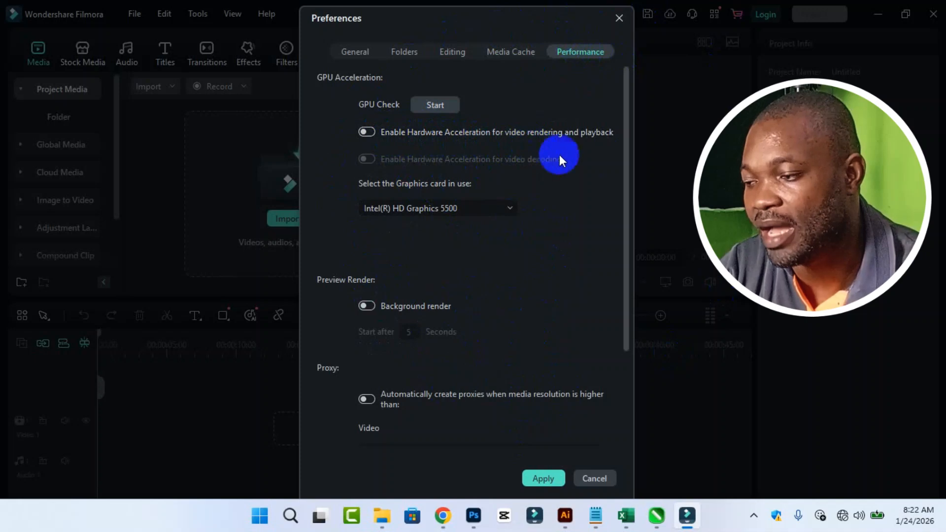
{"action": "left_click", "coordinate": [373, 131]}
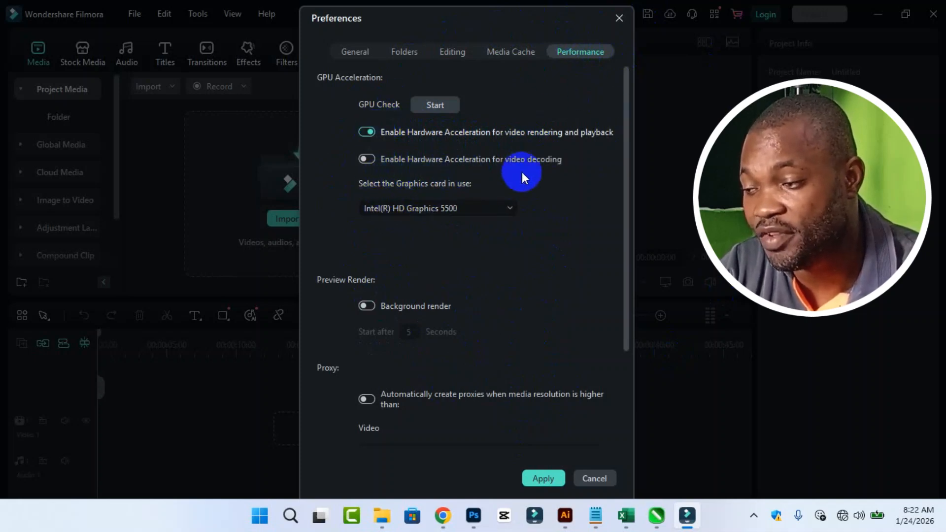
{"action": "left_click", "coordinate": [367, 158]}
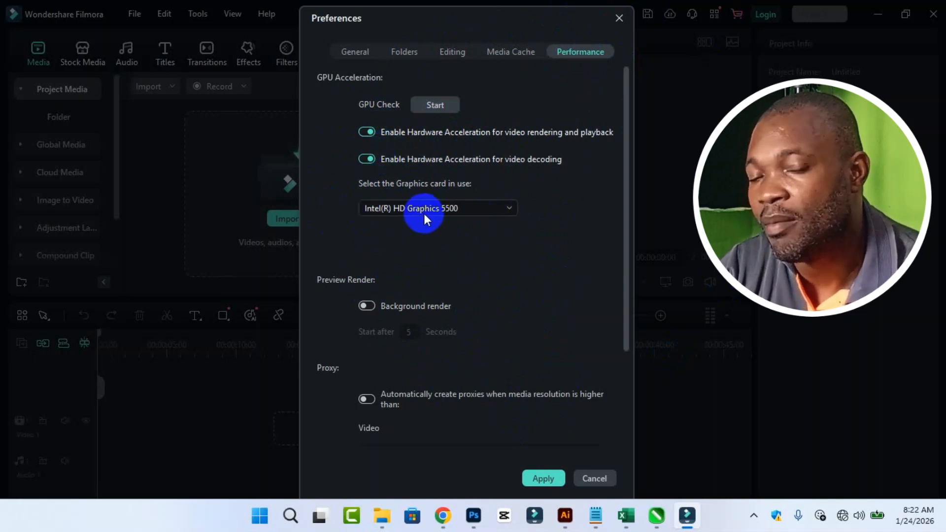
- Select Intel(R) HD Graphics 5500 as the graphics card
{"action": "left_click", "coordinate": [464, 208]}
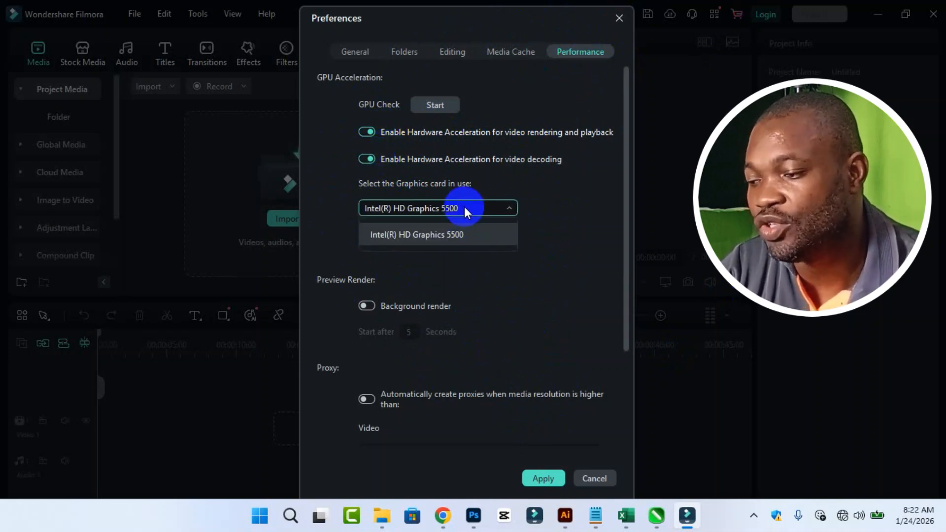
{"action": "left_click", "coordinate": [479, 238]}
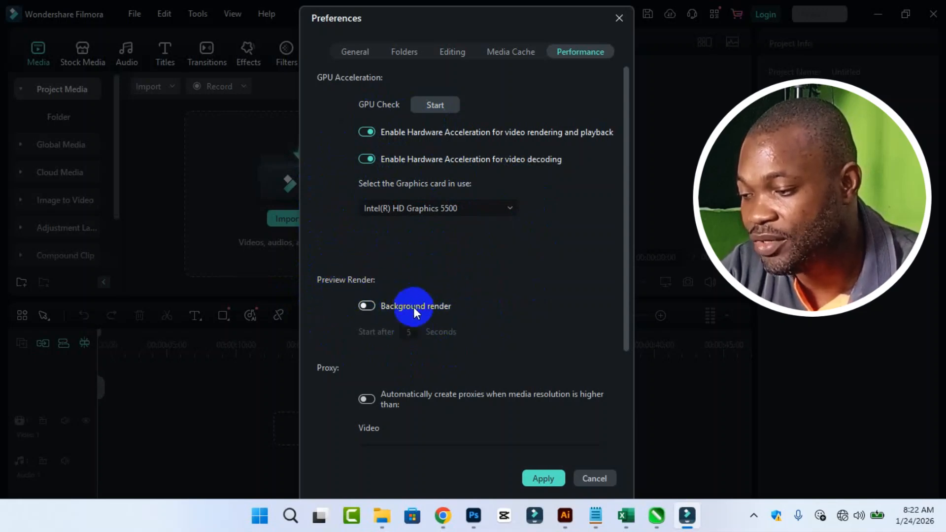
{"action": "left_click", "coordinate": [373, 310]}
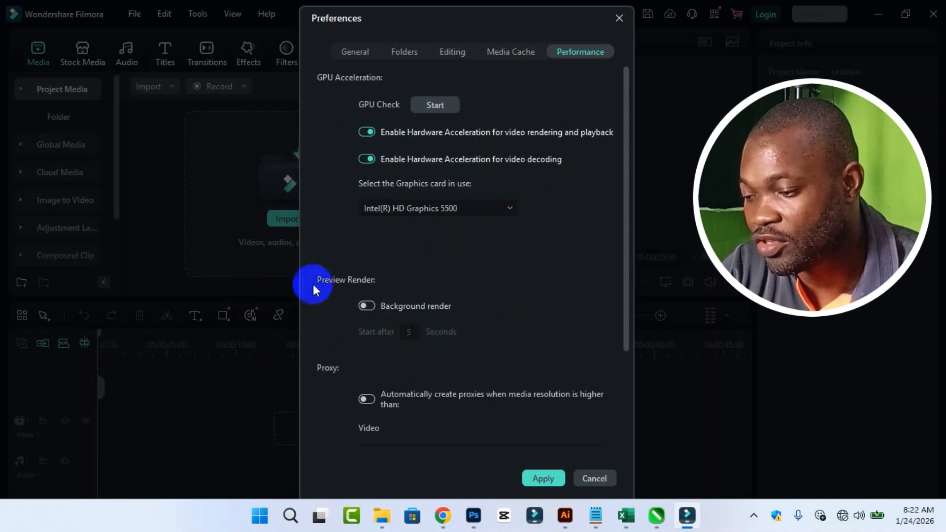
{"action": "left_click", "coordinate": [365, 397]}
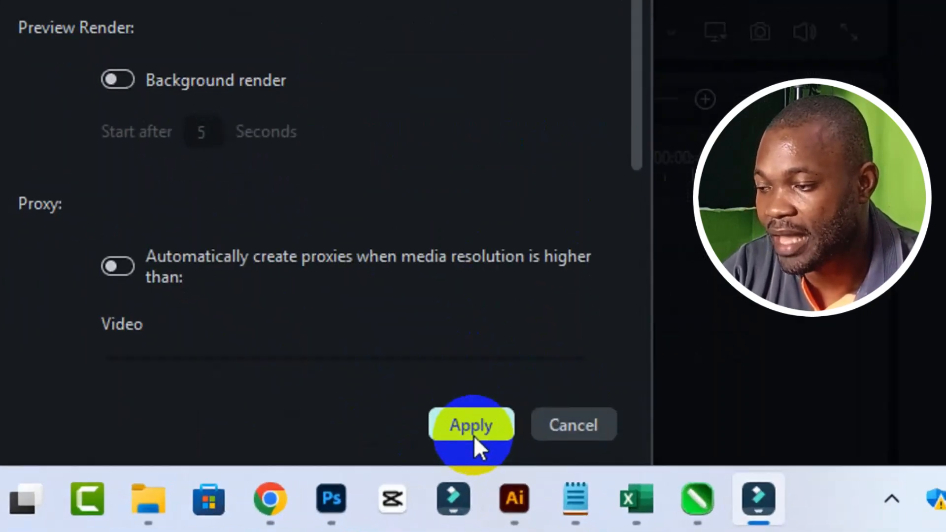
- Apply the new preferences and acknowledge the GPU settings notice
{"action": "left_click", "coordinate": [474, 435]}
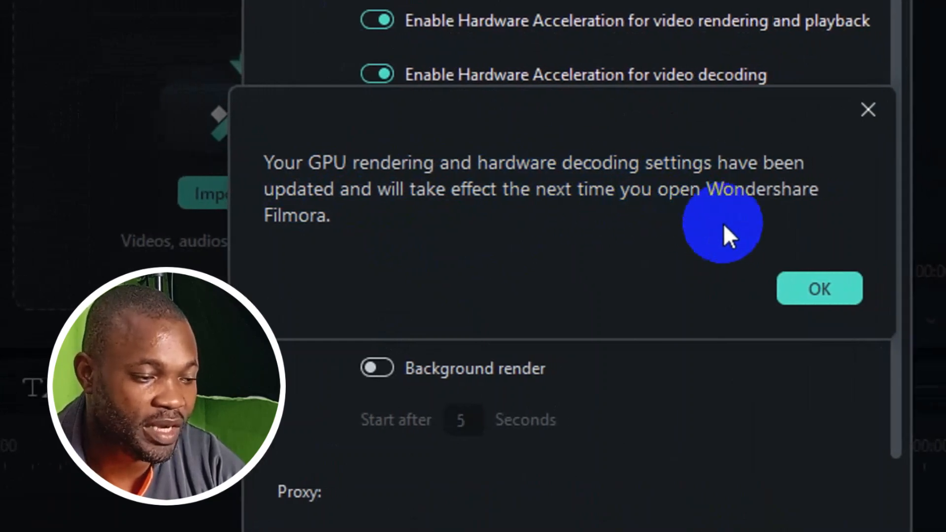
{"action": "left_click", "coordinate": [800, 295]}
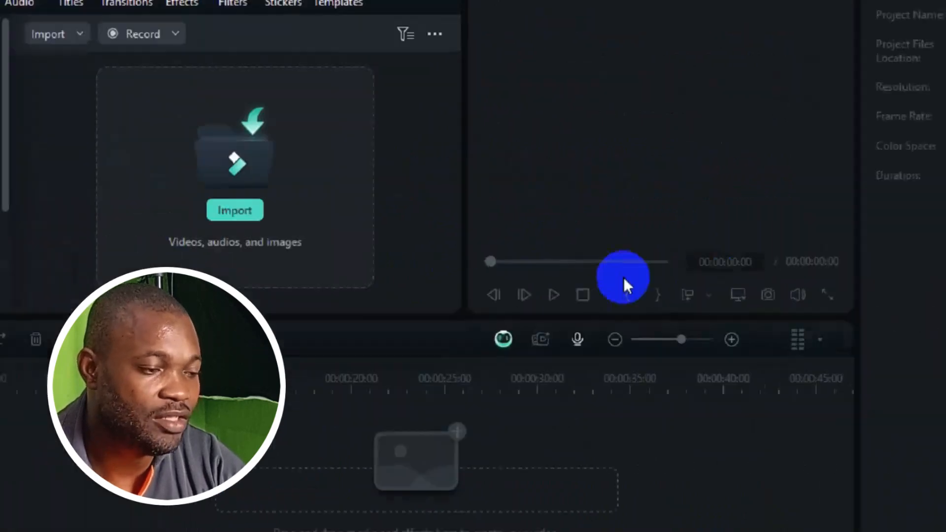